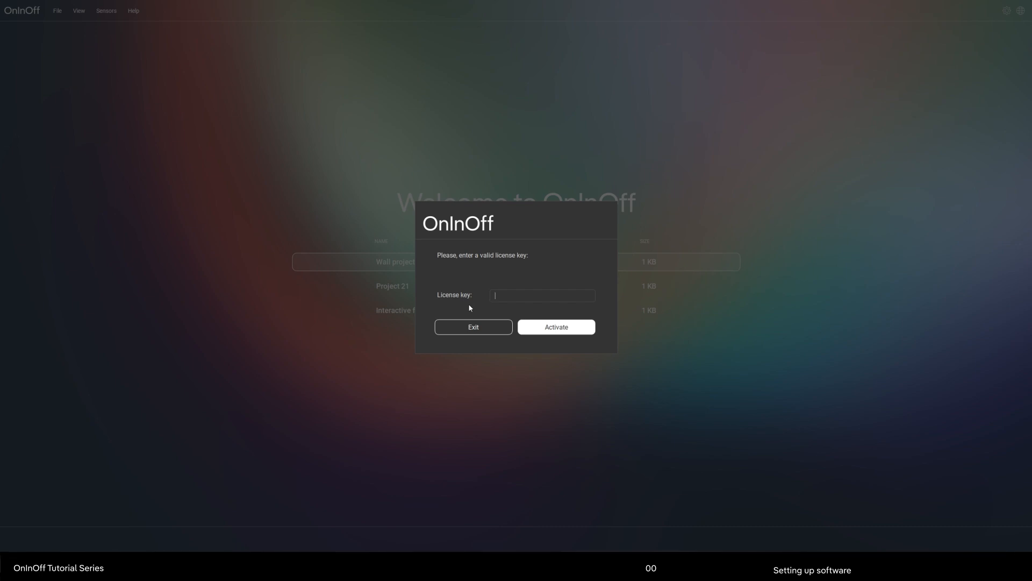
Paste the license key into the license key field and activate the software.
{"action": "left_click", "coordinate": [504, 296]}
{"action": "key", "text": "ctrl+v"}
{"action": "left_click", "coordinate": [553, 328]}
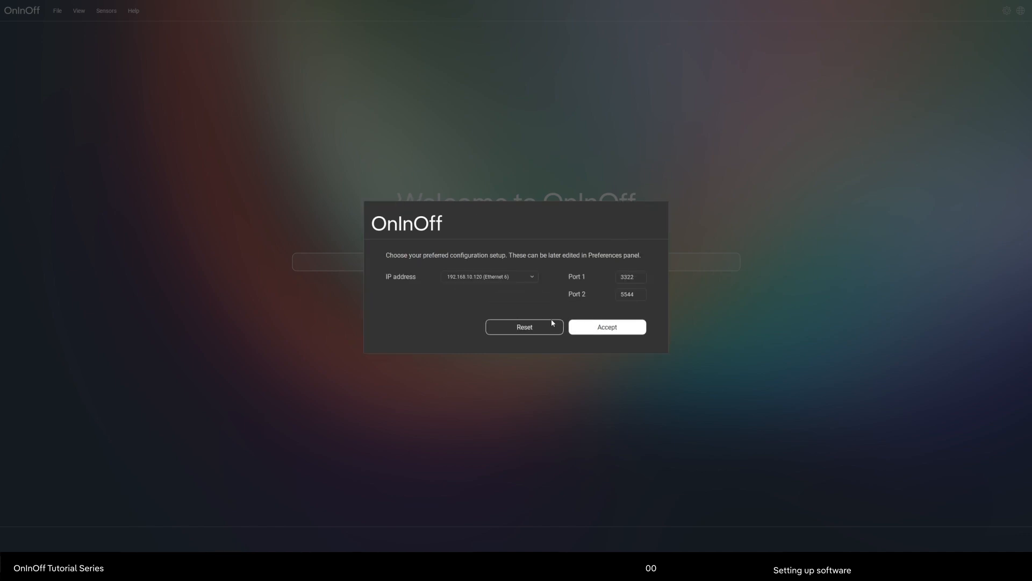
Choose 192.168.10.120 (Ethernet 6) as the IP address and accept the configuration setup.
{"action": "left_click", "coordinate": [506, 277]}
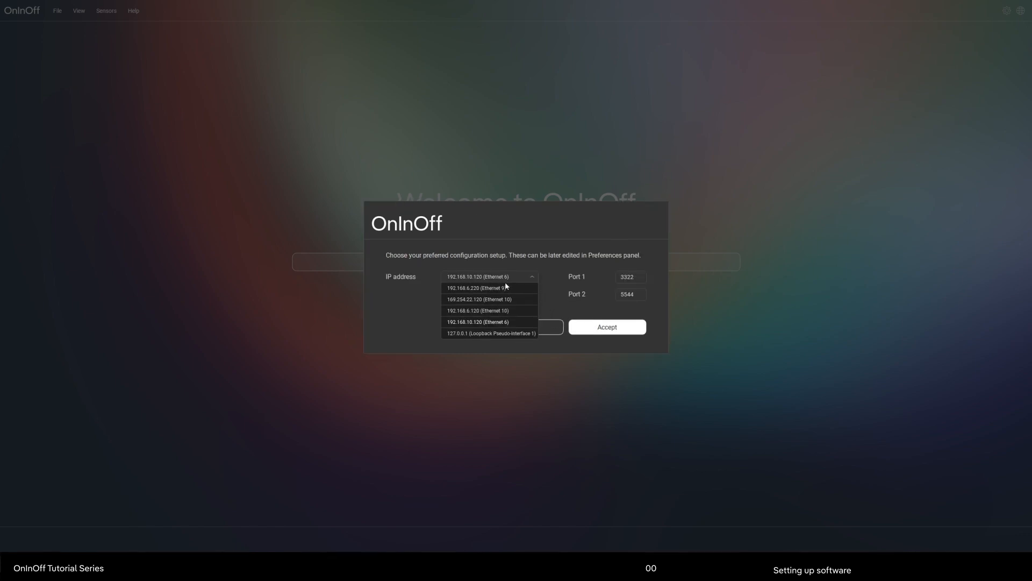
{"action": "left_click", "coordinate": [512, 322]}
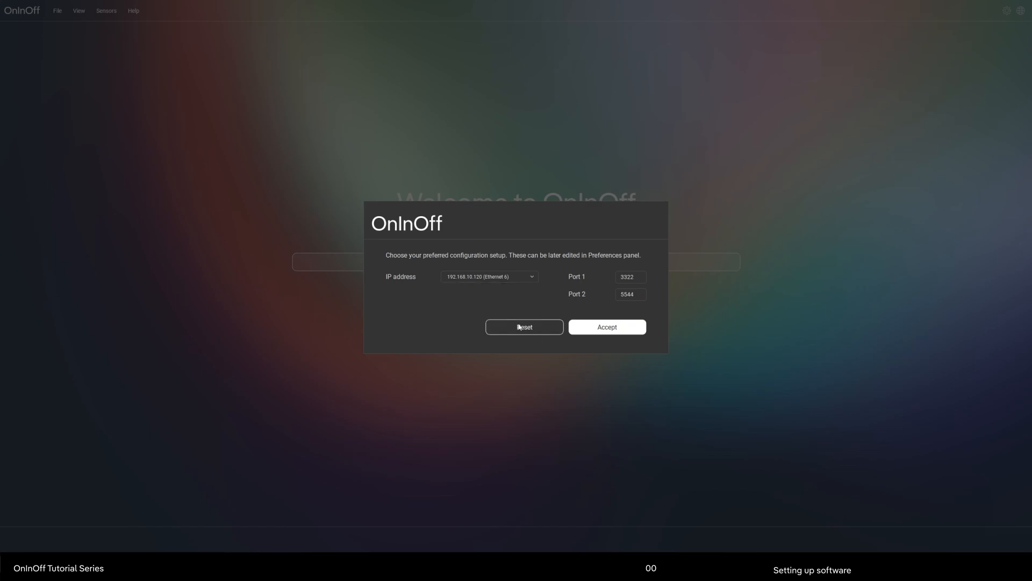
{"action": "left_click", "coordinate": [599, 329]}
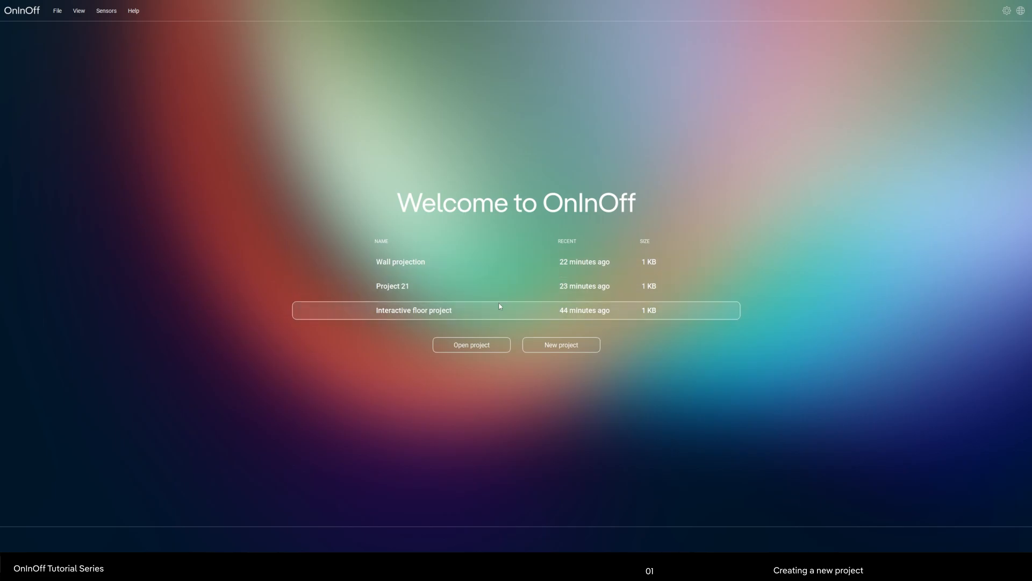
Create a new project using cameras, with a canvas 10 m wide and 5.80 m high and a sensor height of 3.5 m.
{"action": "left_click", "coordinate": [565, 345]}
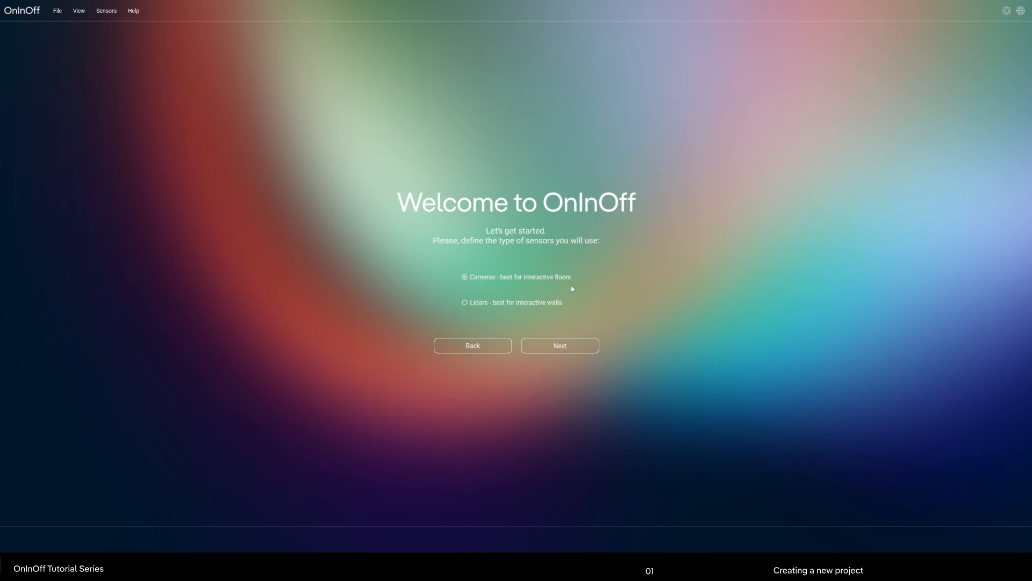
{"action": "left_click", "coordinate": [567, 349]}
{"action": "type", "text": "10.00m"}
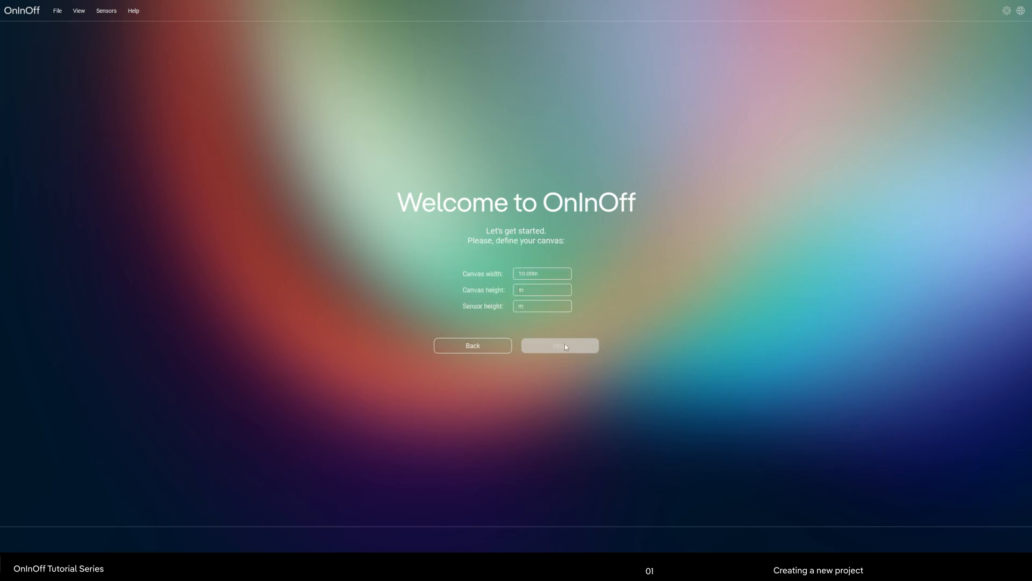
{"action": "type", "text": "5.803.5"}
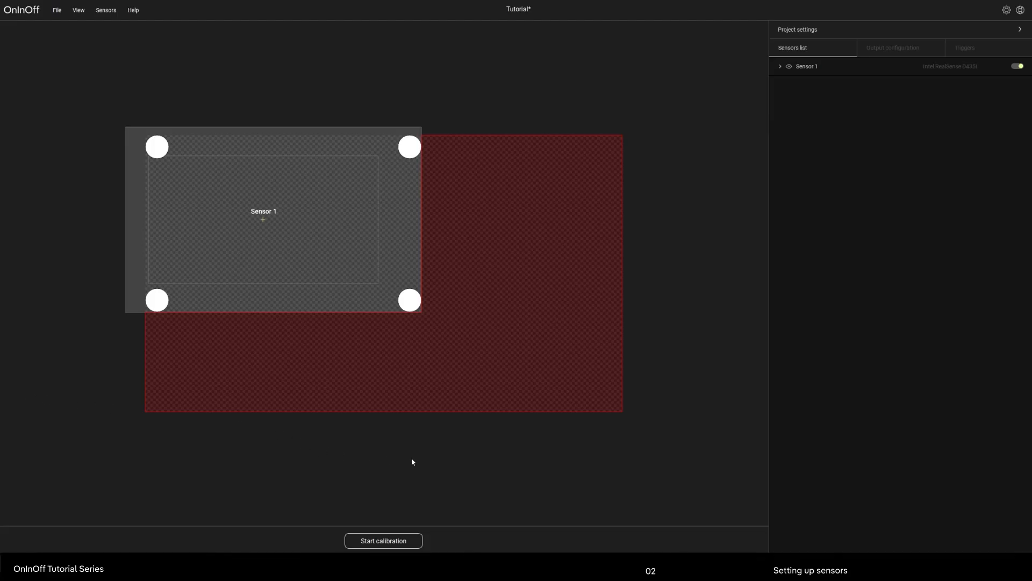
Rename Sensor 1 as Top Left, and hide and show it once on the canvas.
{"action": "double_click", "coordinate": [805, 66]}
{"action": "type", "text": "Top Left"}
{"action": "key", "text": "Return"}
{"action": "left_click", "coordinate": [788, 67]}
{"action": "left_click", "coordinate": [788, 67]}
Expand the Top Left sensor's position and rotation settings, and finish renaming Sensor 4 as Bottom Right.
{"action": "left_click", "coordinate": [781, 67]}
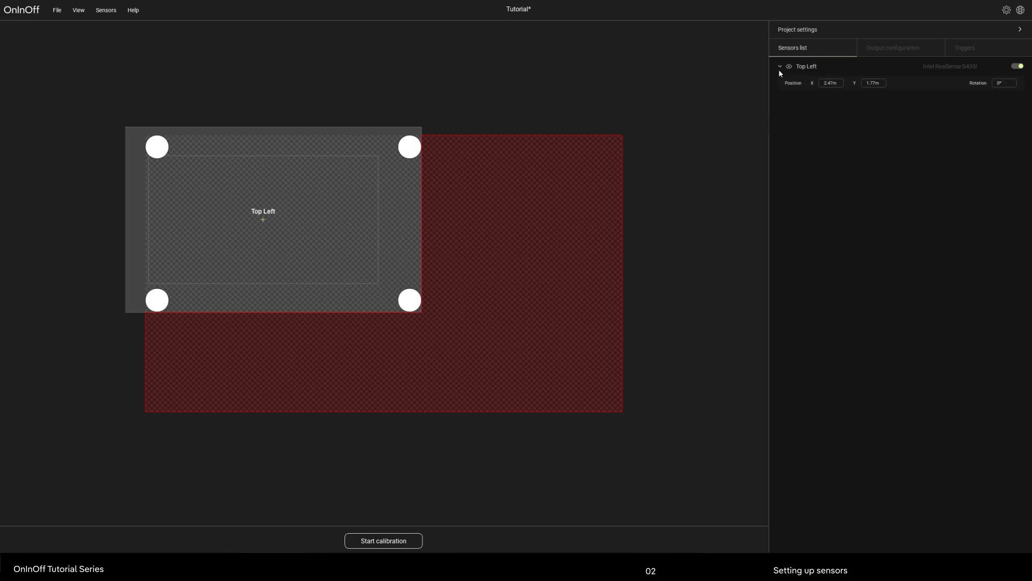
{"action": "left_click_drag", "start_coordinate": [834, 83], "coordinate": [880, 91]}
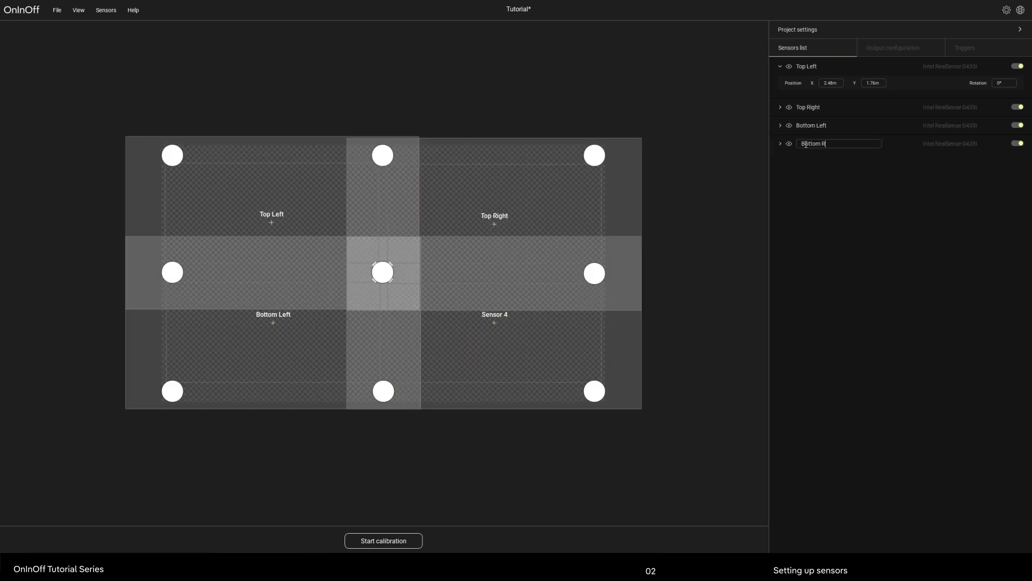
{"action": "type", "text": "ight"}
{"action": "key", "text": "Return"}
Open the Top Left sensor's preferences and set its preview to the Detection view.
{"action": "double_click", "coordinate": [828, 67]}
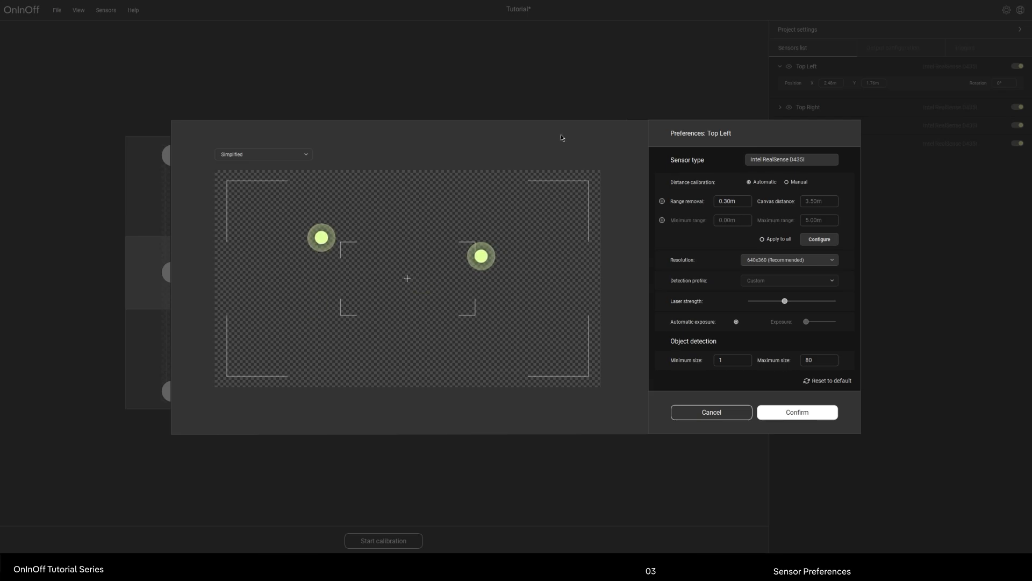
{"action": "left_click", "coordinate": [266, 155]}
{"action": "left_click", "coordinate": [261, 174]}
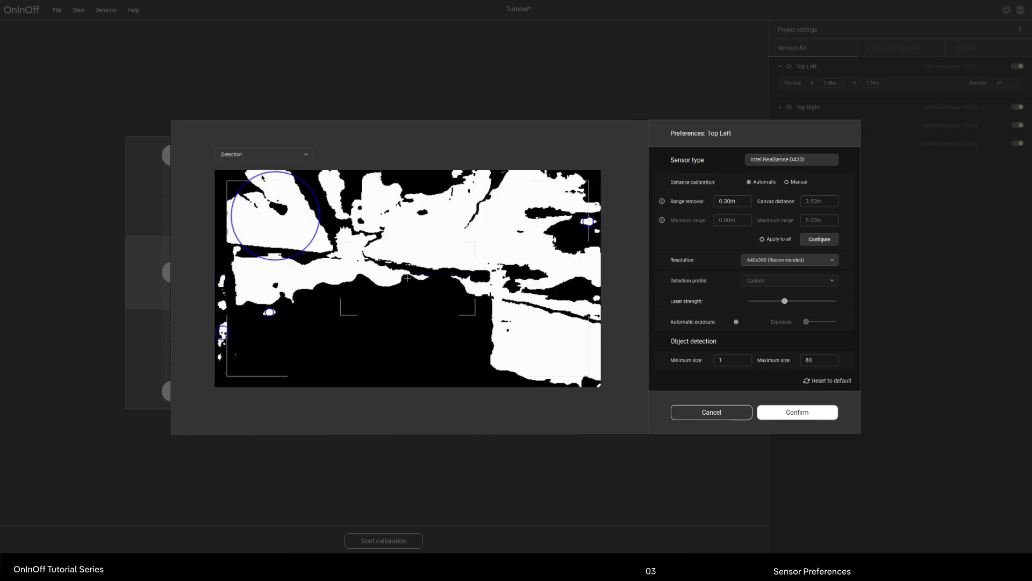
Examine the Top Left sensor's image in the RGB and Depth views, and return the preview to Detection.
{"action": "left_click", "coordinate": [265, 156]}
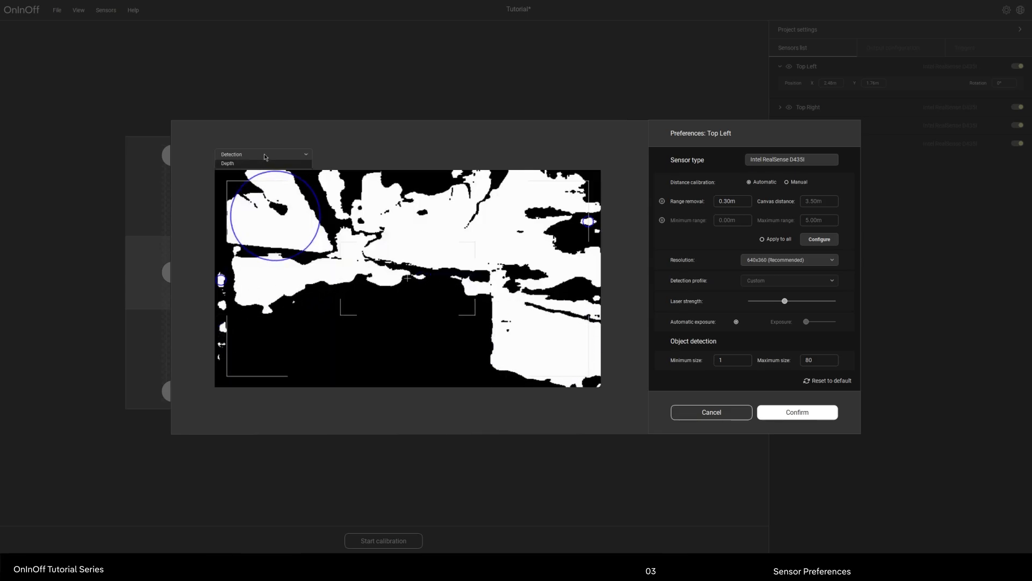
{"action": "left_click", "coordinate": [255, 187]}
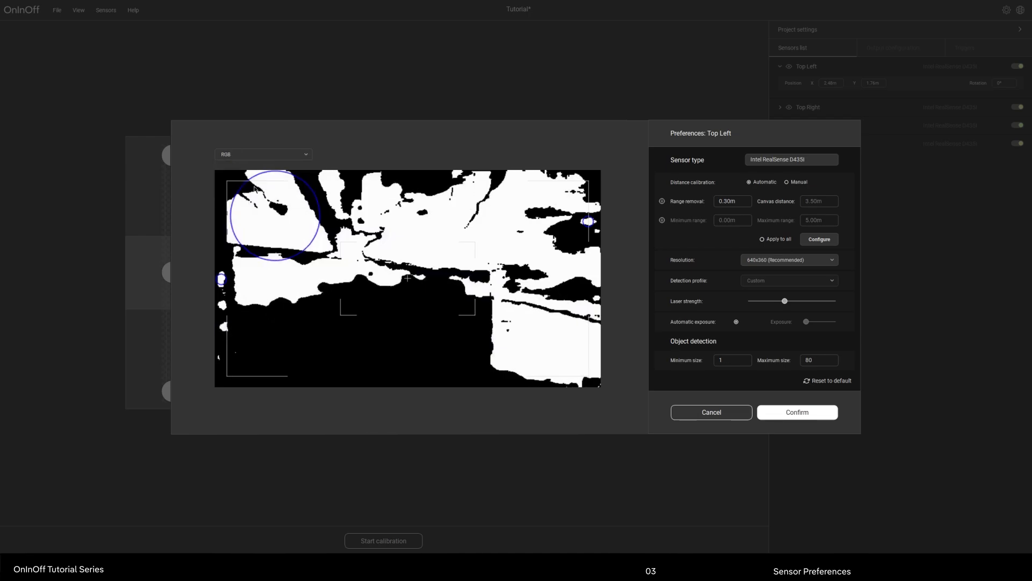
{"action": "left_click", "coordinate": [260, 155]}
{"action": "left_click", "coordinate": [242, 196]}
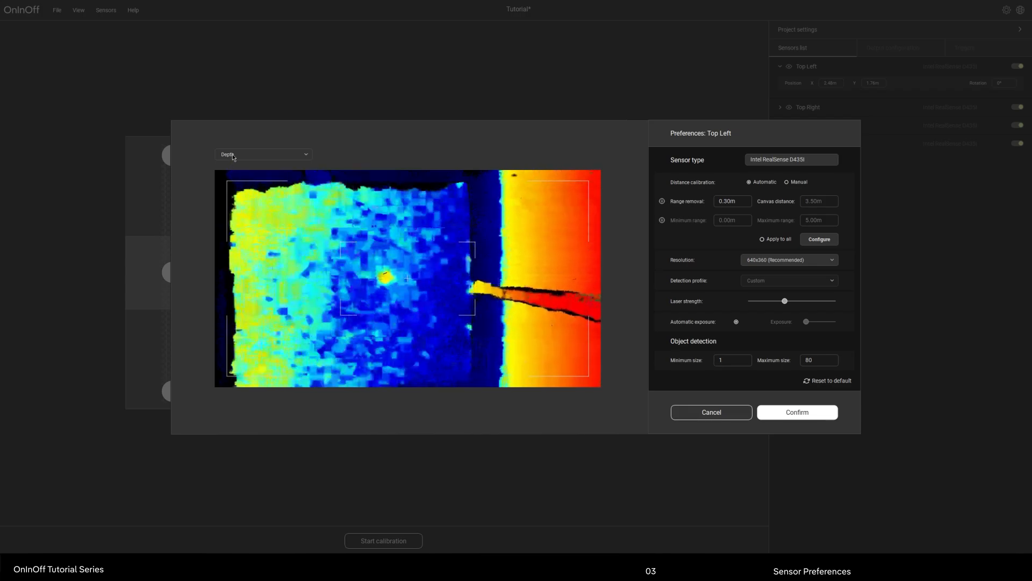
{"action": "left_click", "coordinate": [232, 156]}
{"action": "left_click", "coordinate": [234, 191]}
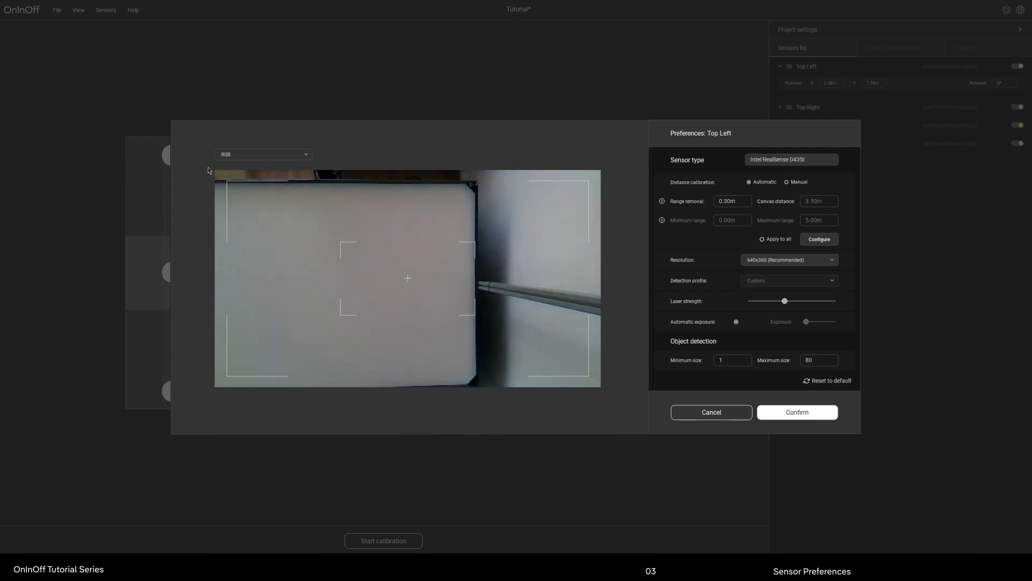
{"action": "left_click", "coordinate": [252, 154]}
{"action": "left_click", "coordinate": [248, 173]}
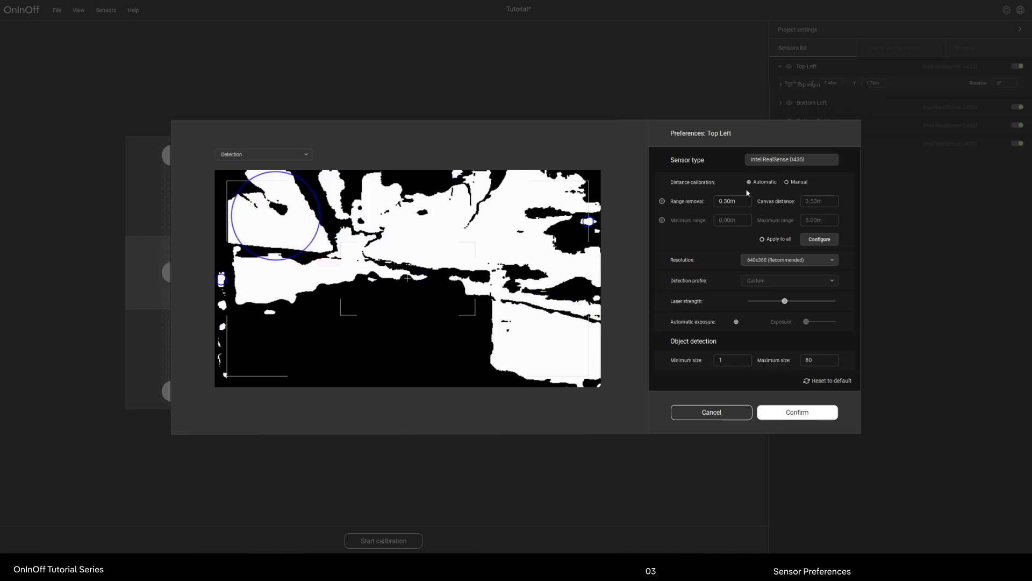
Configure the Top Left sensor's automatic distance calibration and confirm its preferences.
{"action": "left_click", "coordinate": [820, 239]}
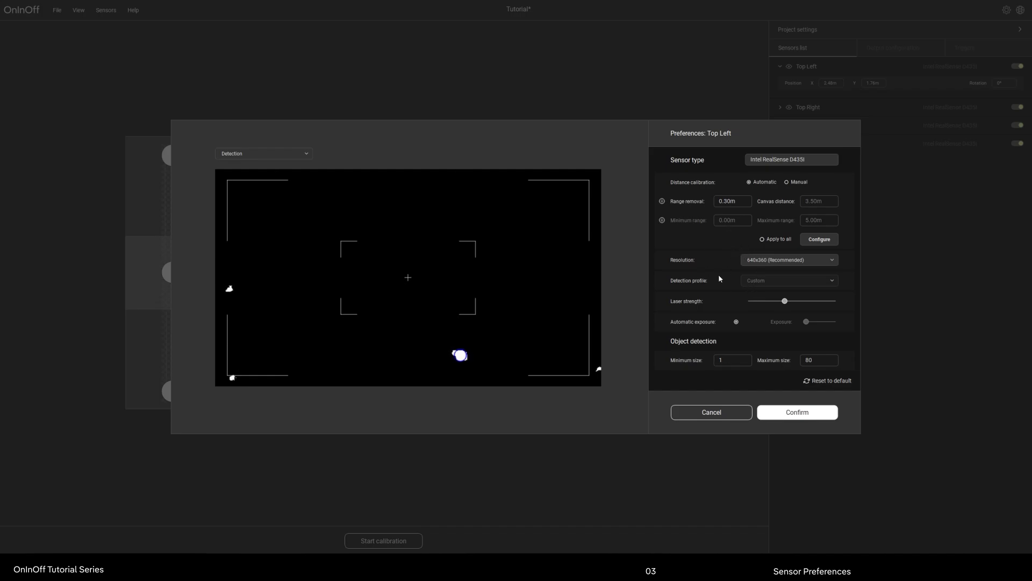
{"action": "left_click", "coordinate": [797, 416]}
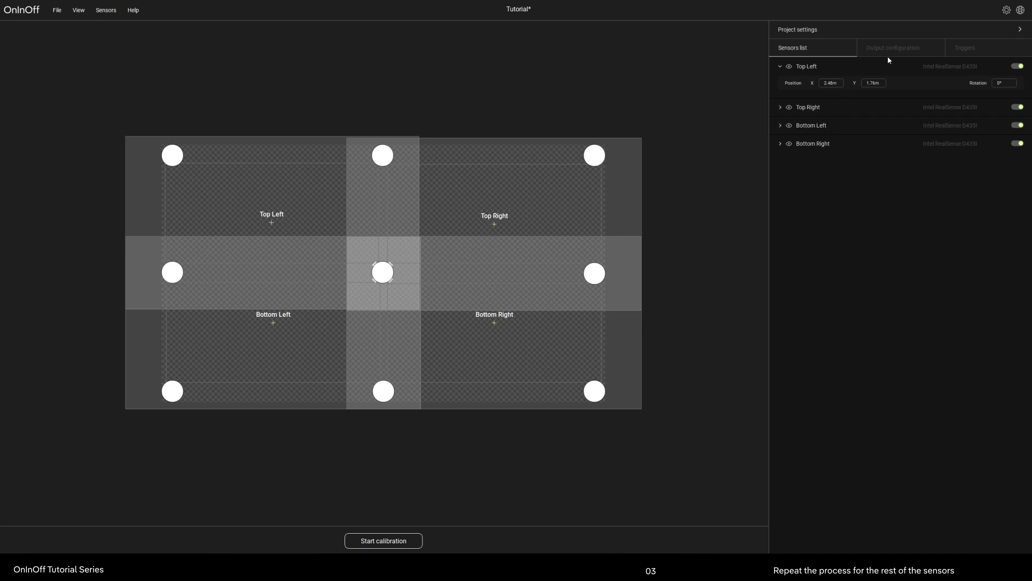
Show the output configuration, launch the canvas calibration, and bring its projection window fully into view before minimizing it.
{"action": "left_click", "coordinate": [866, 53]}
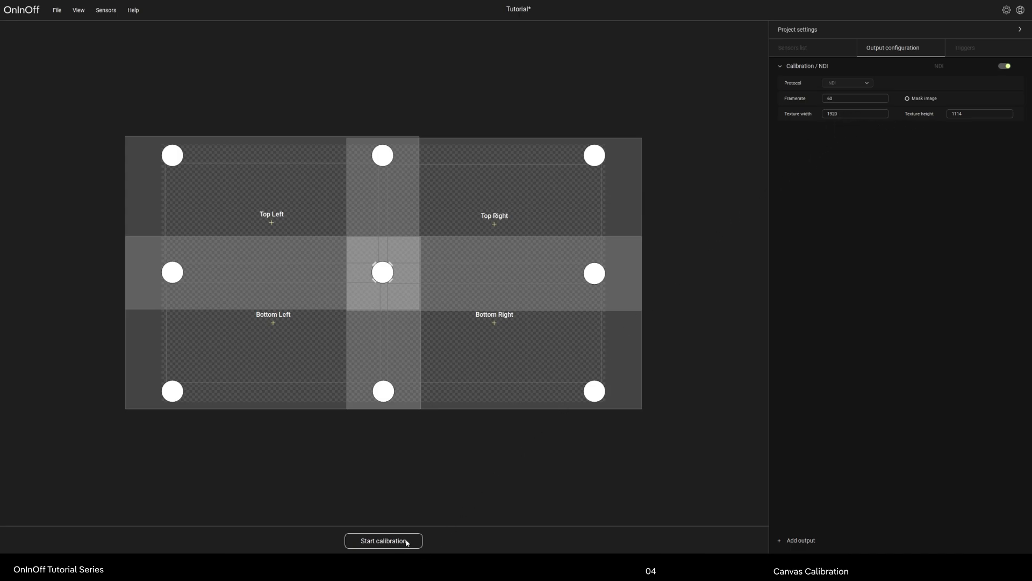
{"action": "left_click", "coordinate": [388, 541]}
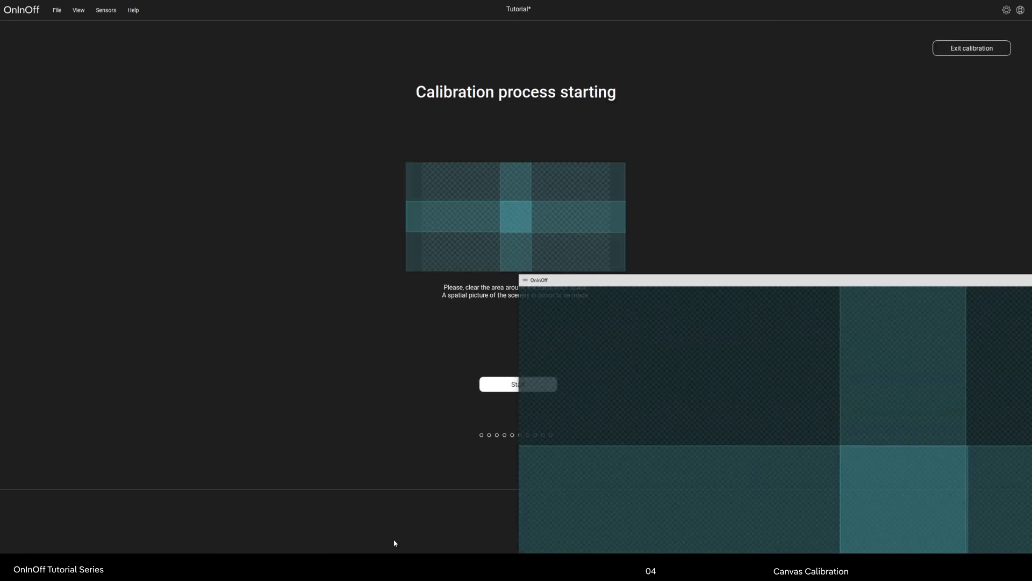
{"action": "left_click_drag", "start_coordinate": [613, 288], "coordinate": [214, 64]}
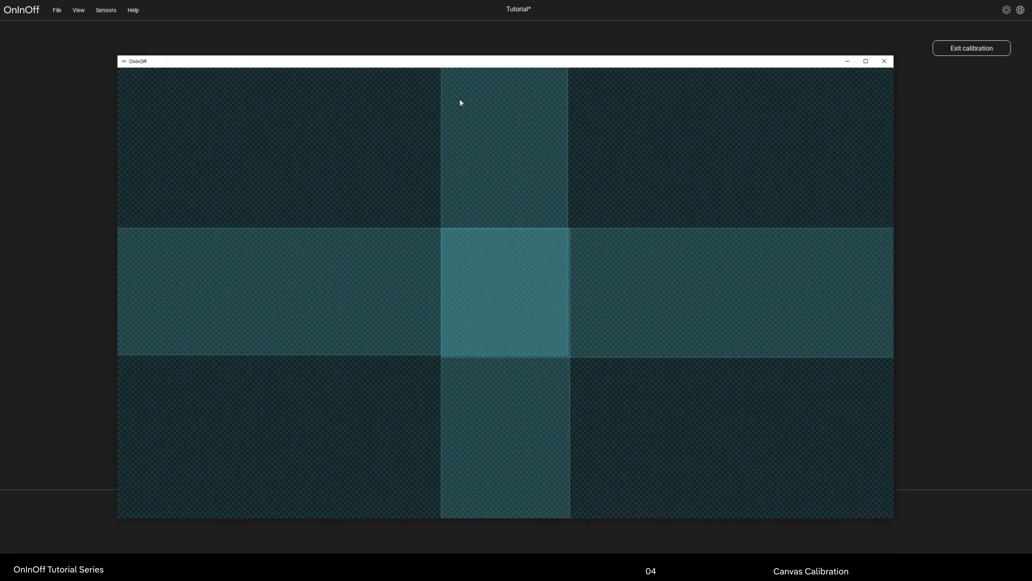
{"action": "left_click", "coordinate": [849, 63]}
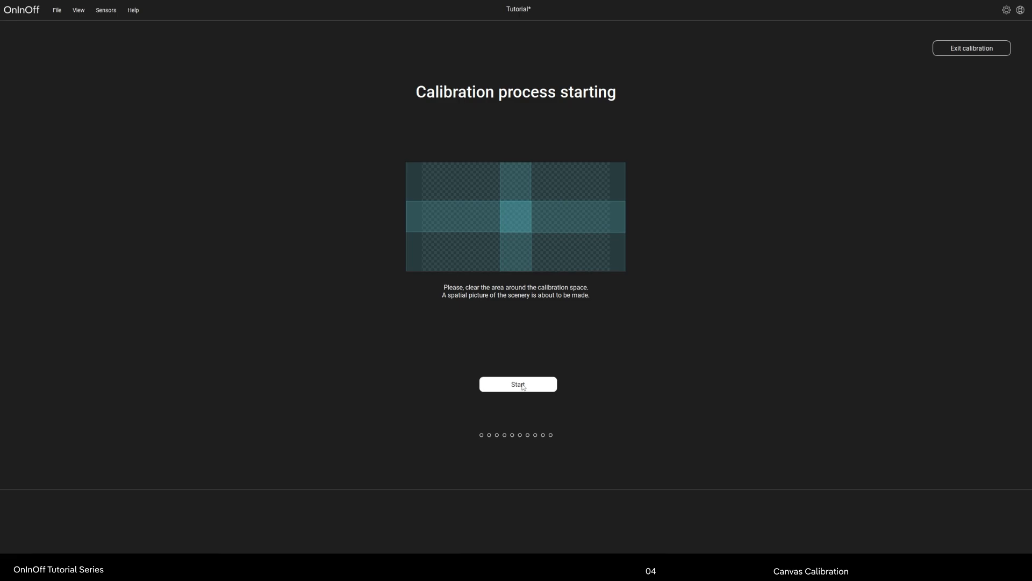
Start the spatial capture and complete the canvas calibration through the sensor intersection step and all nine corner pin steps.
{"action": "left_click", "coordinate": [523, 385]}
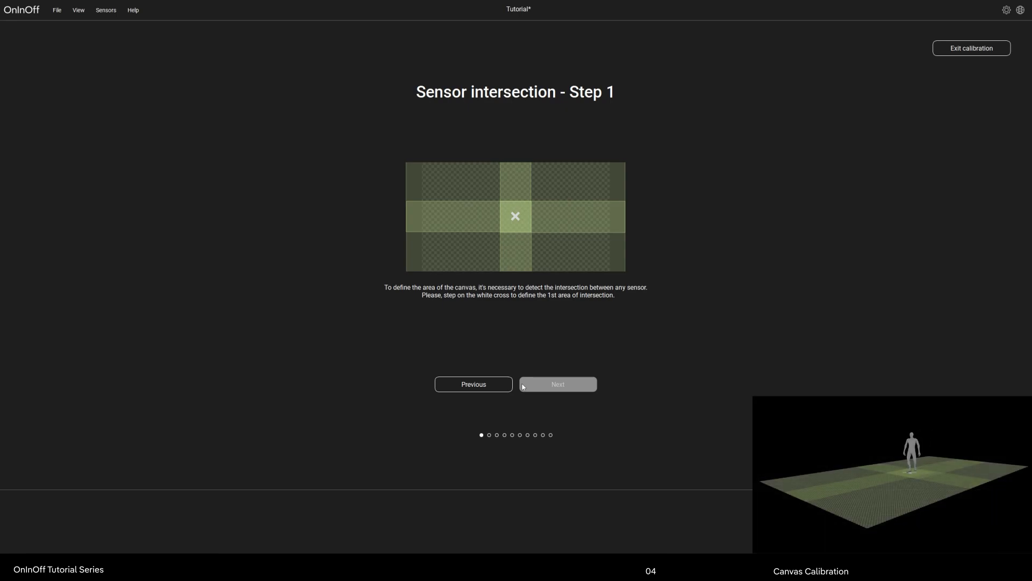
{"action": "left_click", "coordinate": [562, 385]}
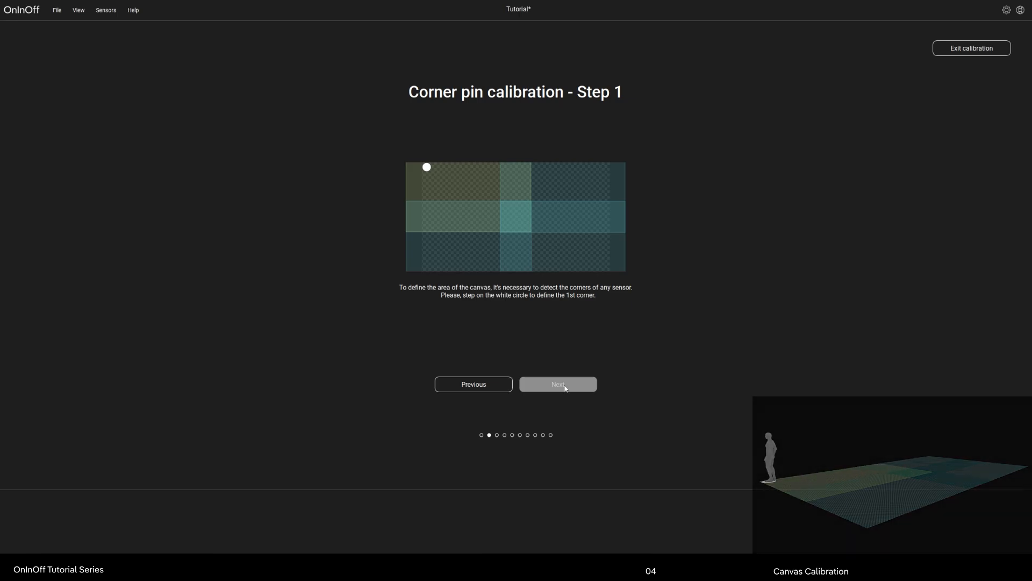
{"action": "left_click", "coordinate": [562, 385]}
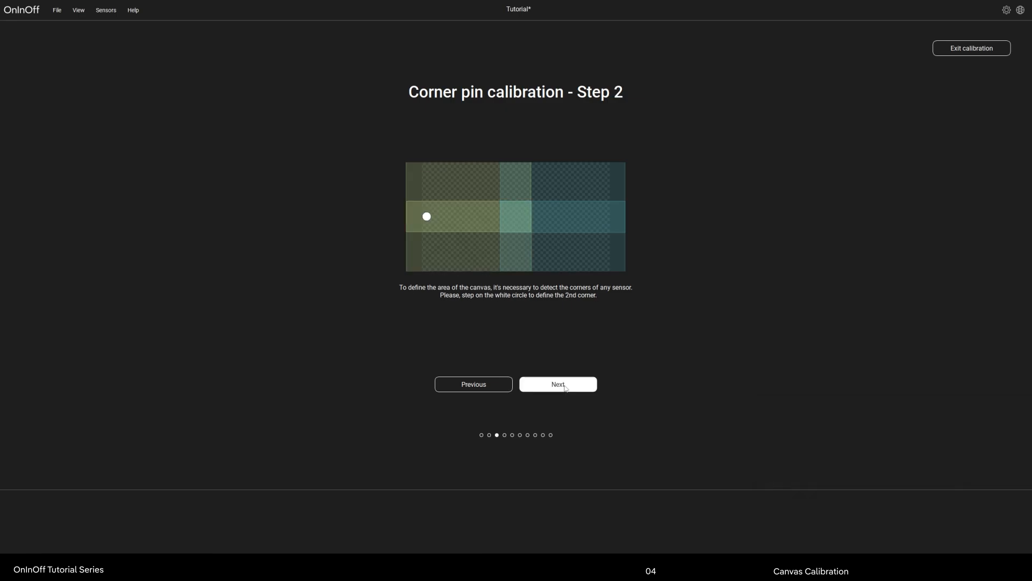
{"action": "left_click", "coordinate": [565, 387]}
{"action": "left_click", "coordinate": [565, 387]}
{"action": "left_click", "coordinate": [565, 387]}
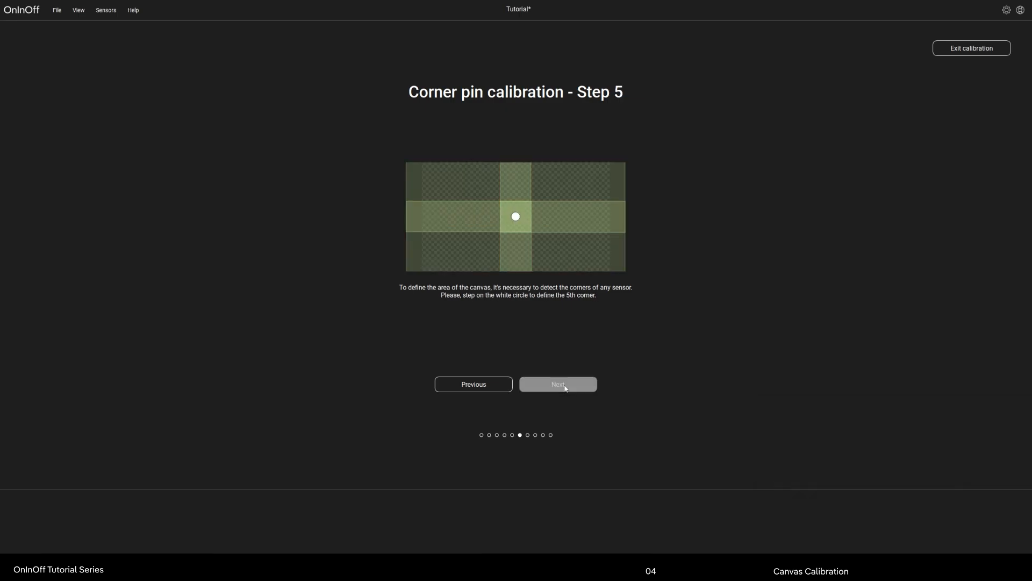
{"action": "left_click", "coordinate": [565, 388]}
{"action": "left_click", "coordinate": [565, 387]}
{"action": "left_click", "coordinate": [566, 388]}
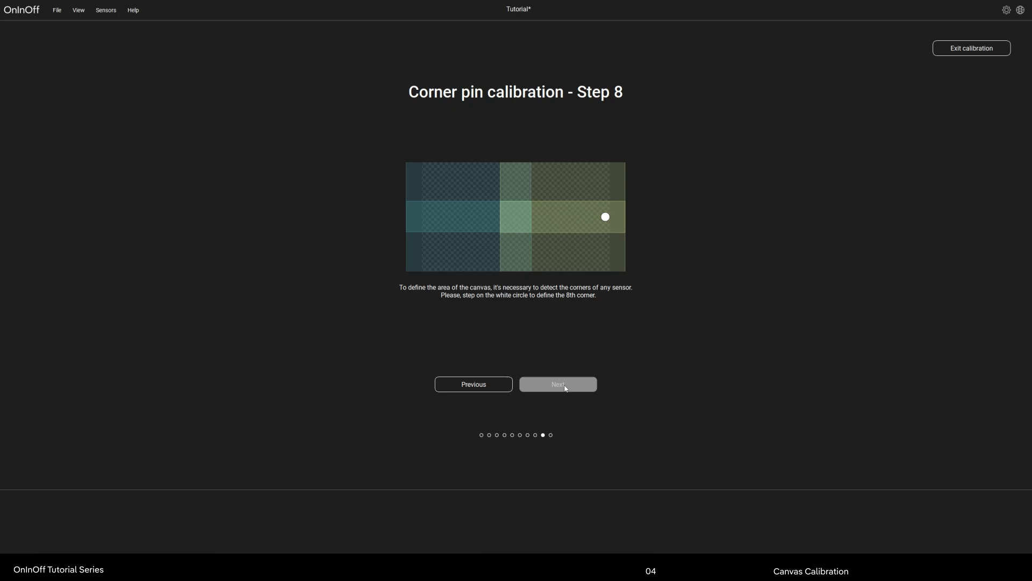
{"action": "left_click", "coordinate": [565, 387]}
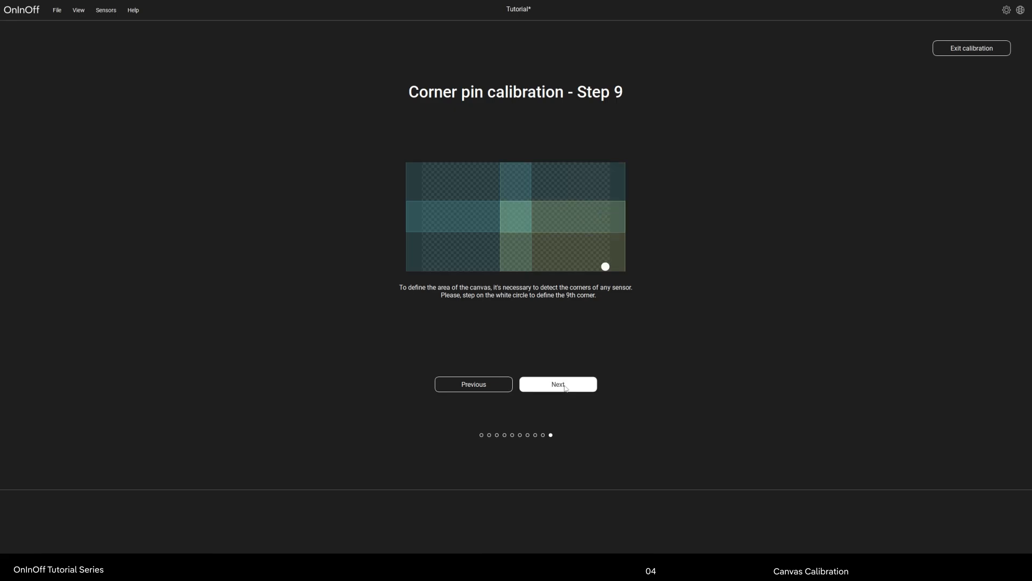
{"action": "left_click", "coordinate": [565, 387]}
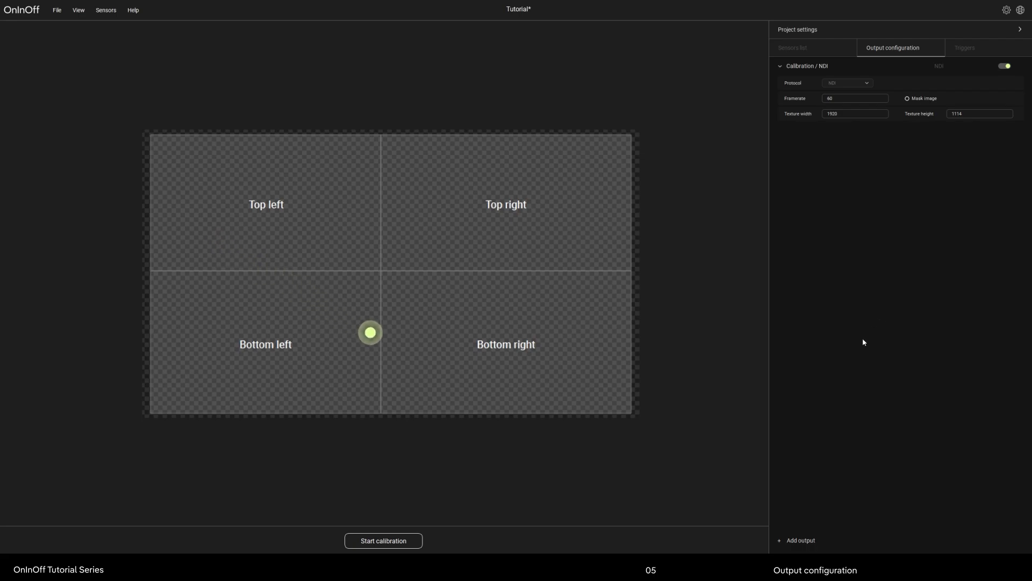
Add a new output that uses the OSC protocol.
{"action": "left_click", "coordinate": [801, 539]}
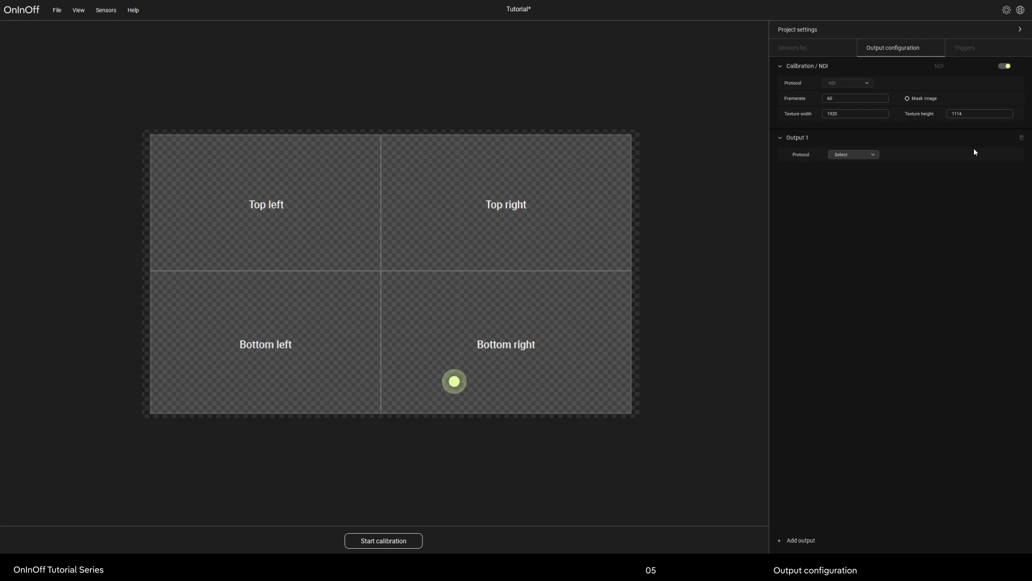
{"action": "left_click", "coordinate": [838, 155]}
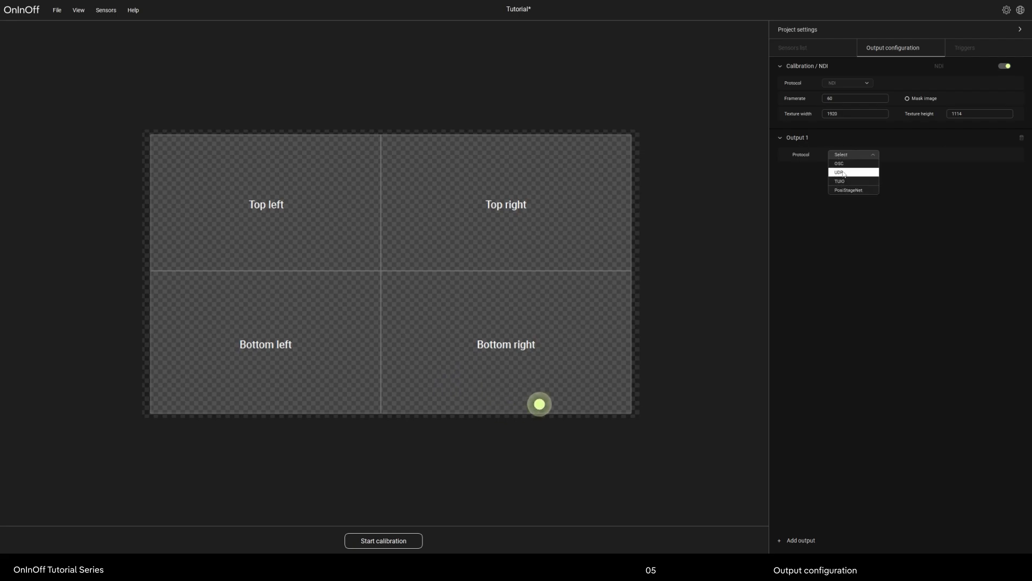
{"action": "left_click", "coordinate": [846, 166]}
Rename the OSC output as Touch Designer, and switch it off and on again.
{"action": "left_click", "coordinate": [805, 138]}
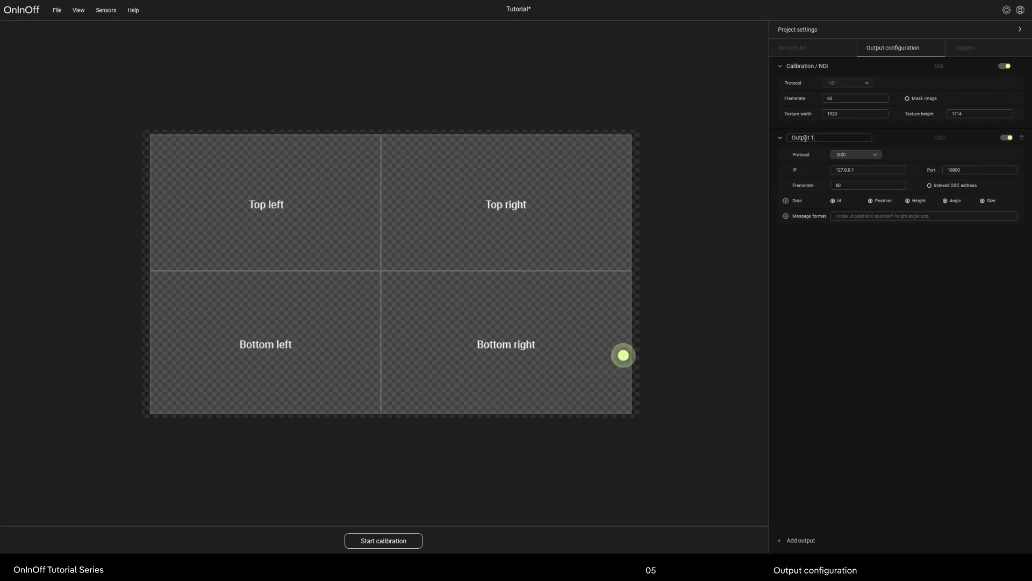
{"action": "key", "text": "ctrl+a"}
{"action": "type", "text": "Touch"}
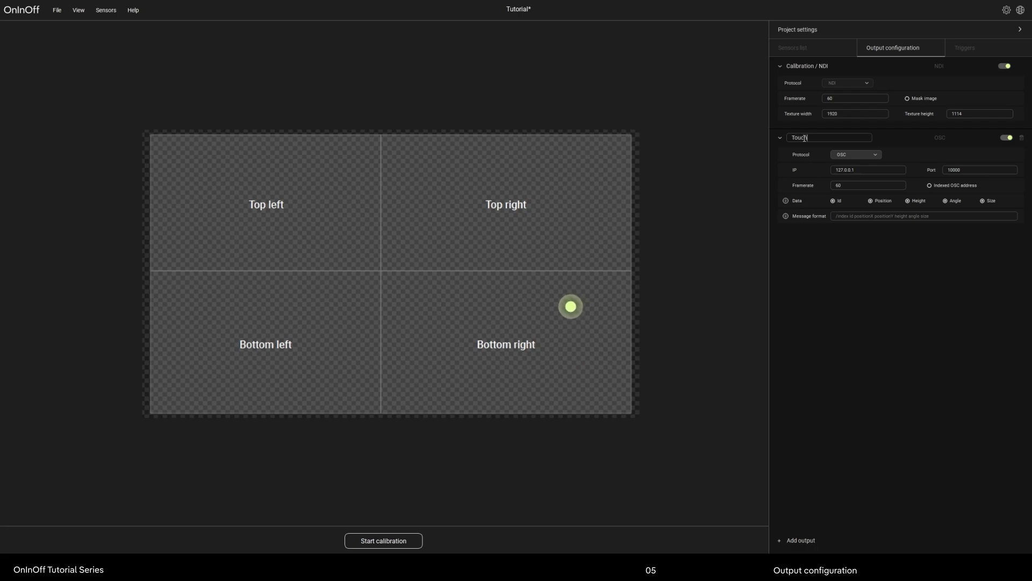
{"action": "type", "text": " Designer"}
{"action": "key", "text": "Return"}
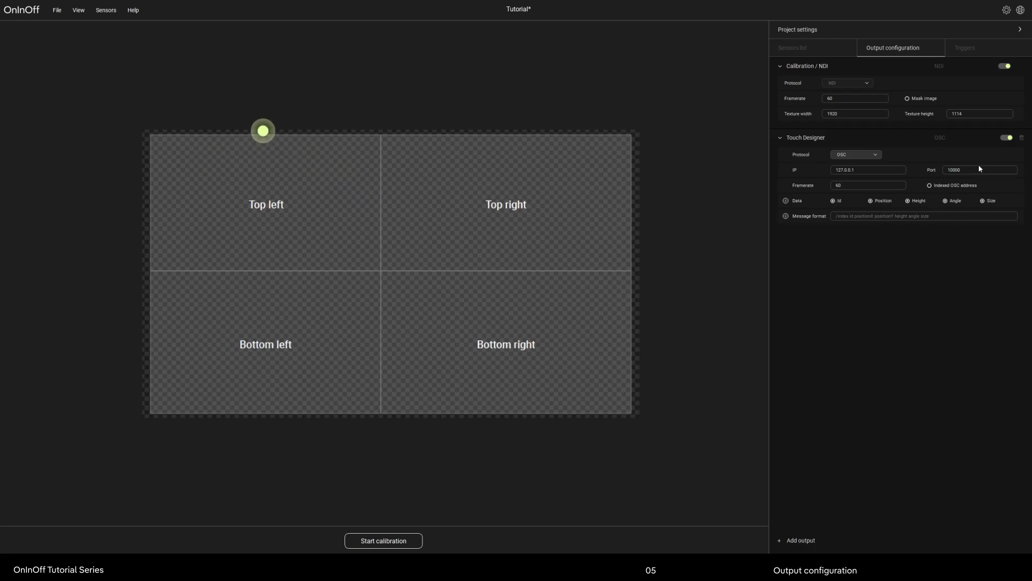
{"action": "left_click", "coordinate": [1010, 140]}
{"action": "left_click", "coordinate": [1008, 138]}
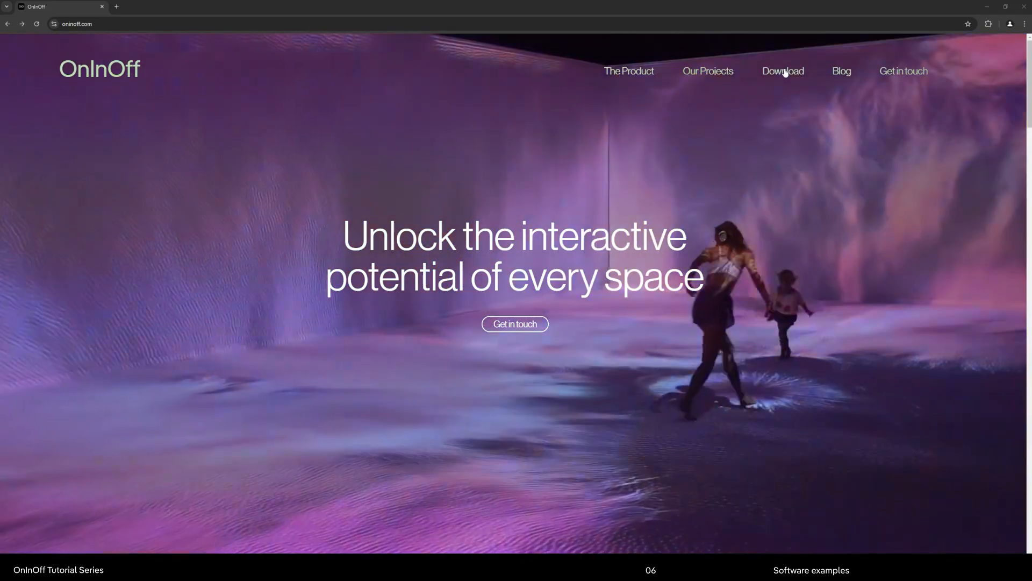
In the web browser, go to the OnInOff site's download page and open the Touch Designer demo files.
{"action": "left_click", "coordinate": [770, 73]}
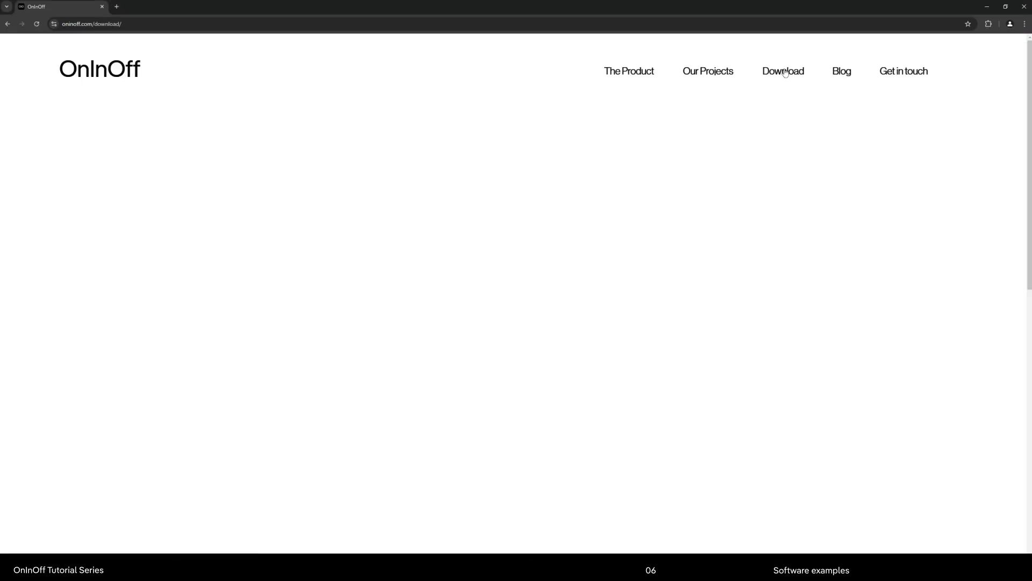
{"action": "scroll", "coordinate": [541, 188], "scroll_direction": "down", "scroll_amount": 8}
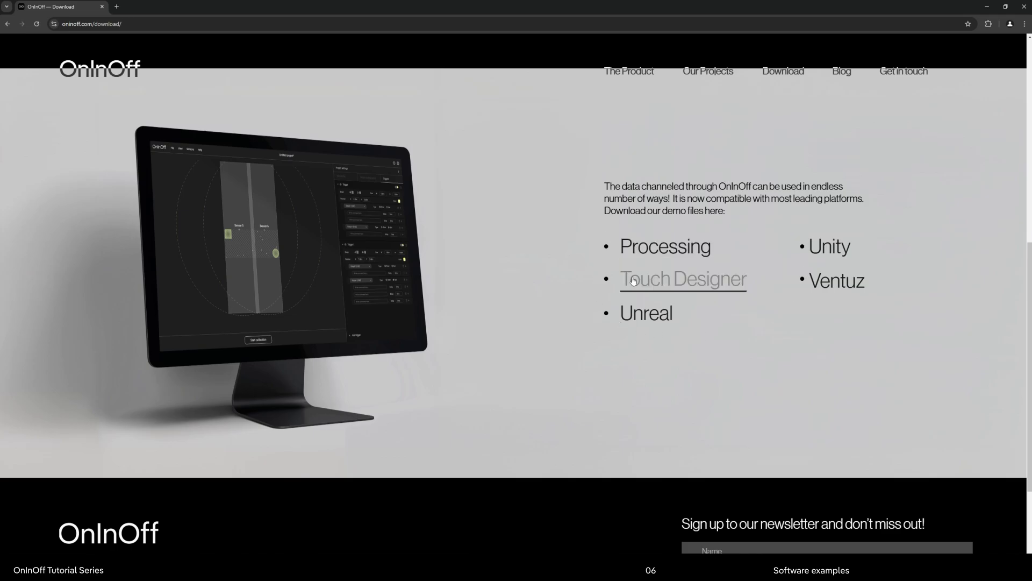
{"action": "left_click", "coordinate": [683, 279]}
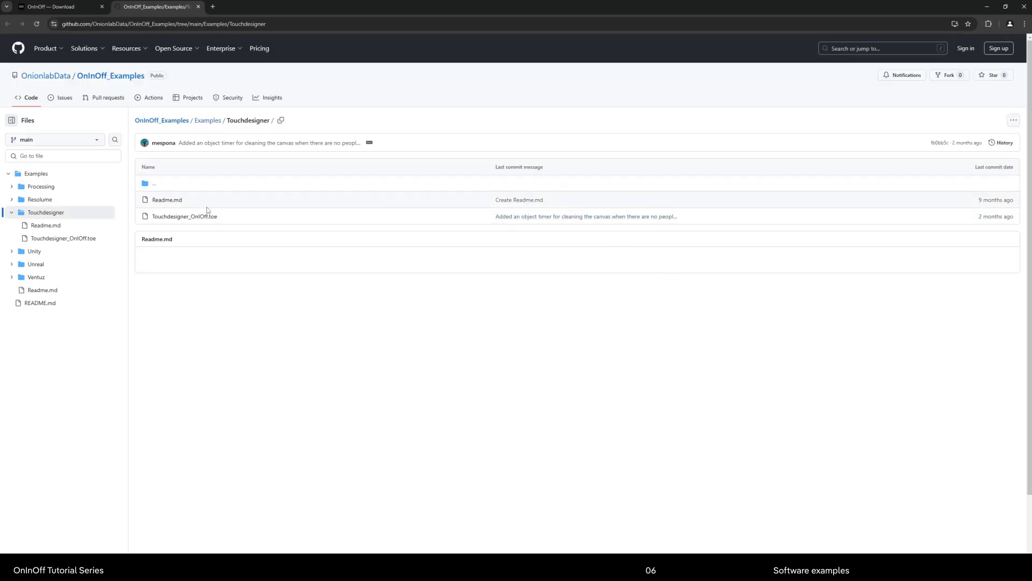